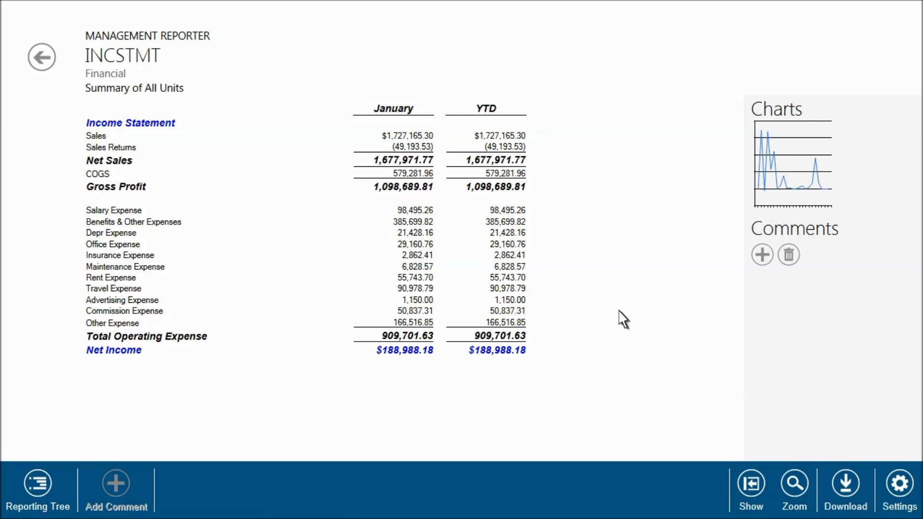
Expand the Expenses chart of January amounts per income statement line to full size.
{"action": "left_click", "coordinate": [767, 202]}
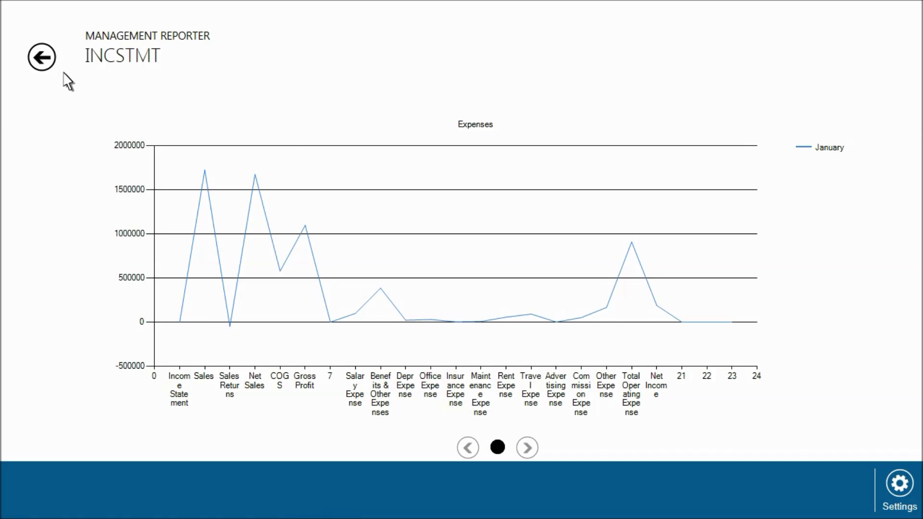
{"action": "left_click", "coordinate": [44, 59]}
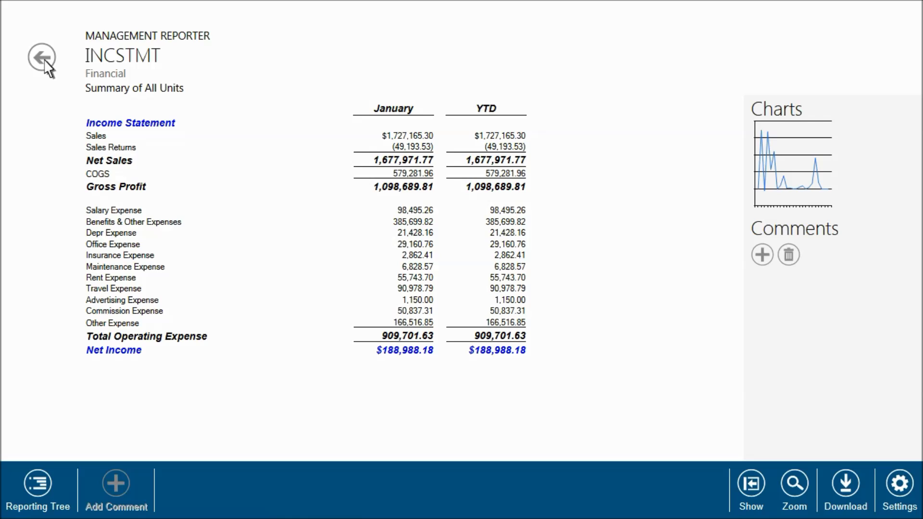
Drill from Other Expense via Division [00] to 300-6520-00 Travel - Sales transactions (16,999.46).
{"action": "left_click", "coordinate": [149, 324]}
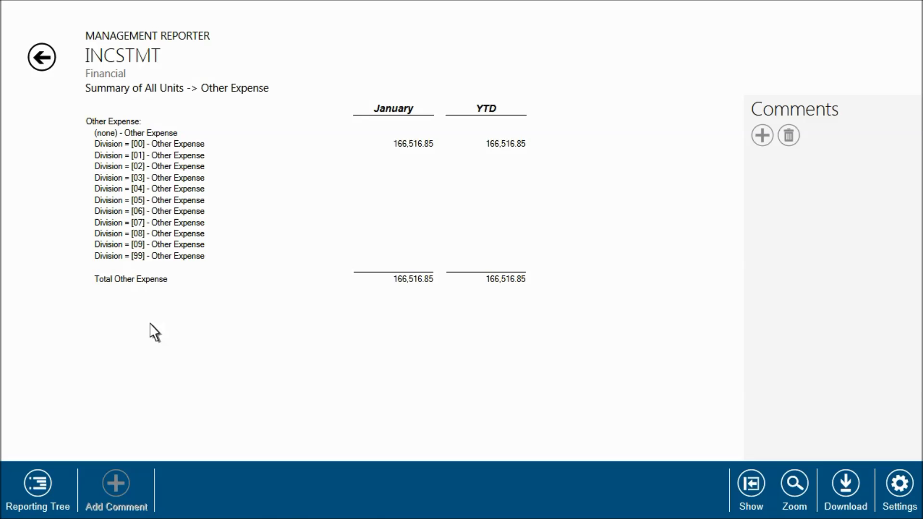
{"action": "left_click", "coordinate": [204, 144]}
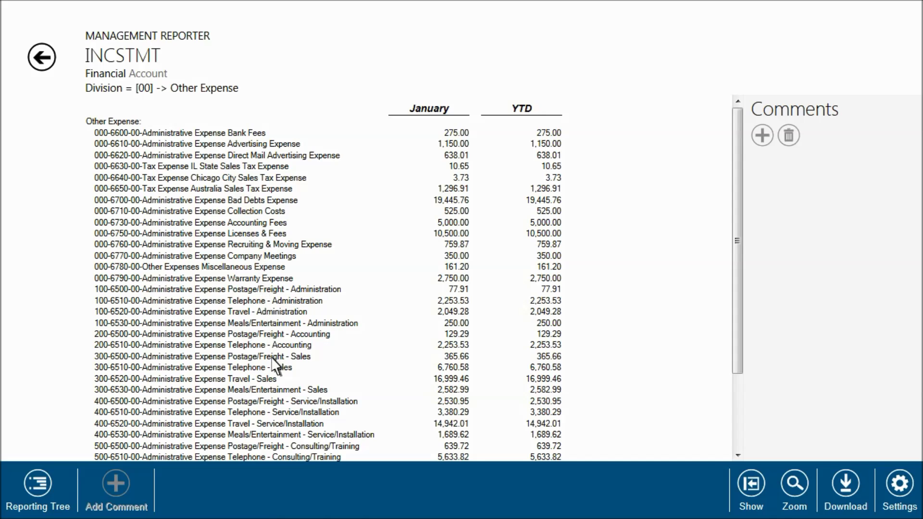
{"action": "left_click", "coordinate": [273, 375]}
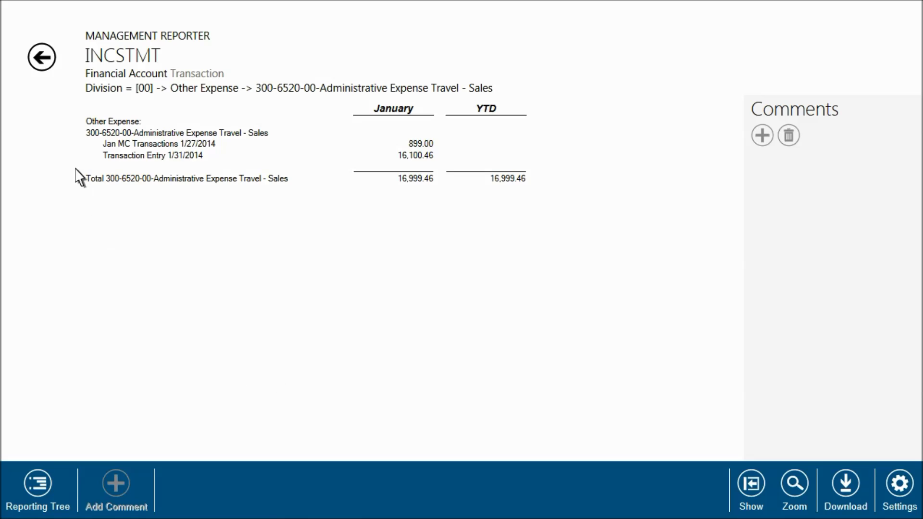
Step back three levels to the summary income statement showing net income 188,988.18.
{"action": "left_click", "coordinate": [42, 65]}
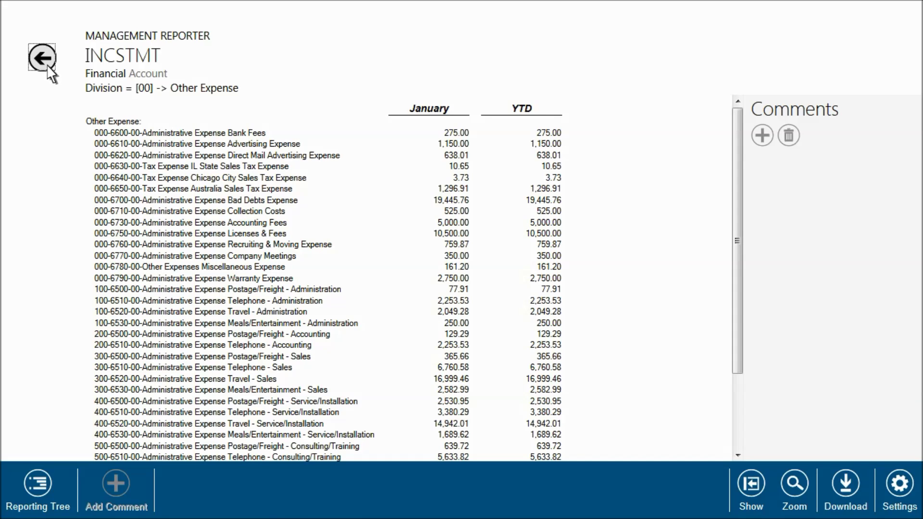
{"action": "left_click", "coordinate": [48, 66]}
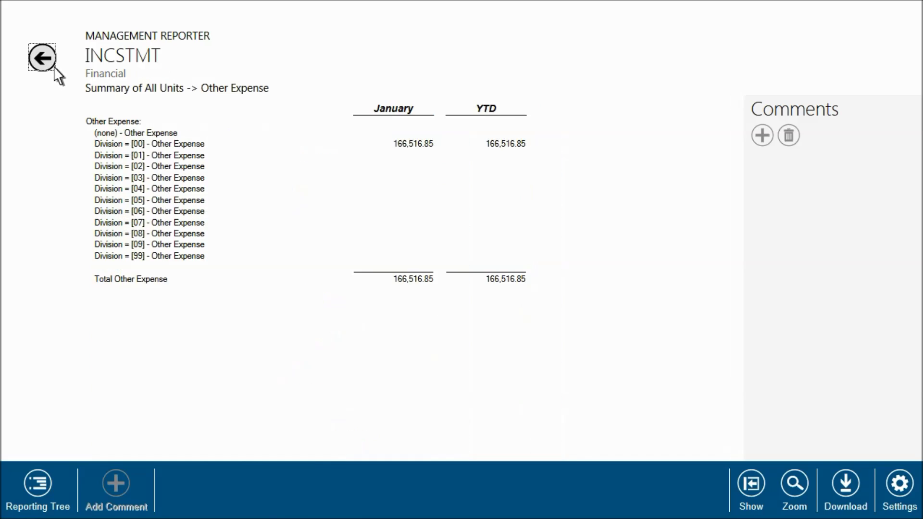
{"action": "left_click", "coordinate": [42, 58]}
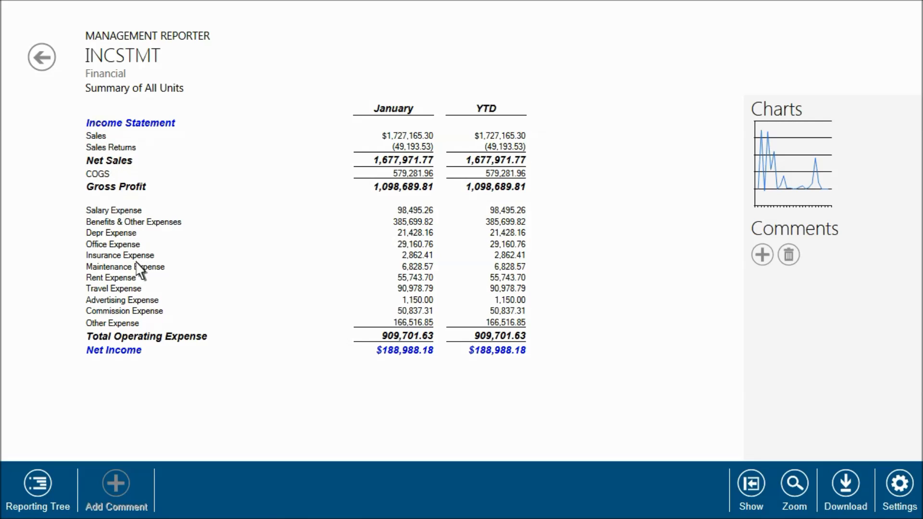
Post the comment 'Travel expenses are tracking high - please manage with your team' on Other Expense.
{"action": "left_click", "coordinate": [144, 324]}
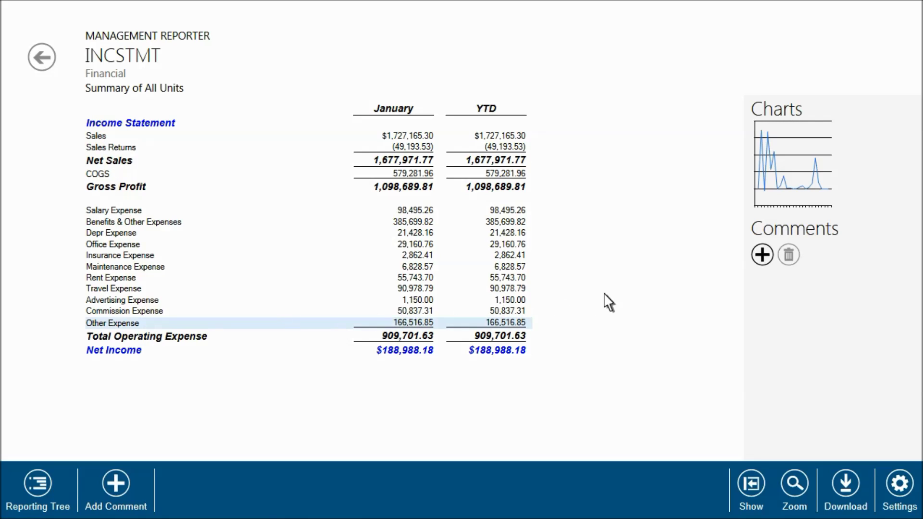
{"action": "left_click", "coordinate": [763, 256]}
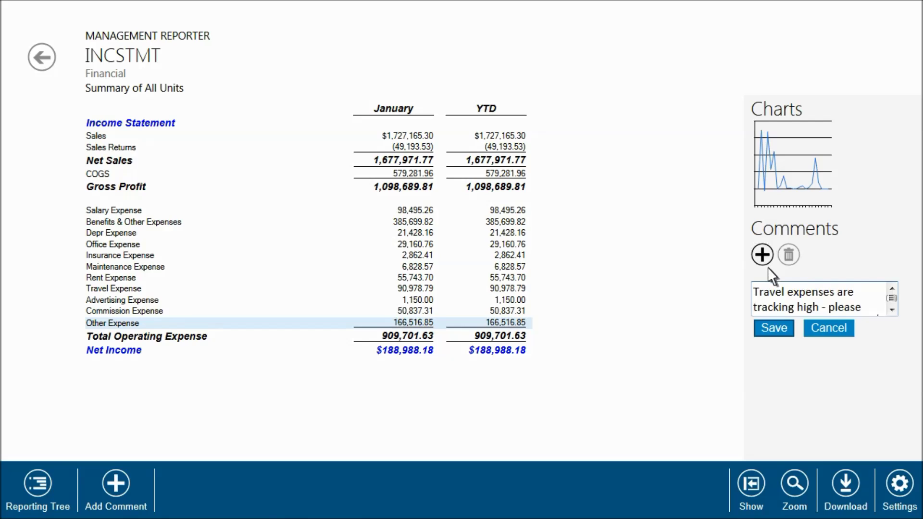
{"action": "left_click", "coordinate": [774, 329]}
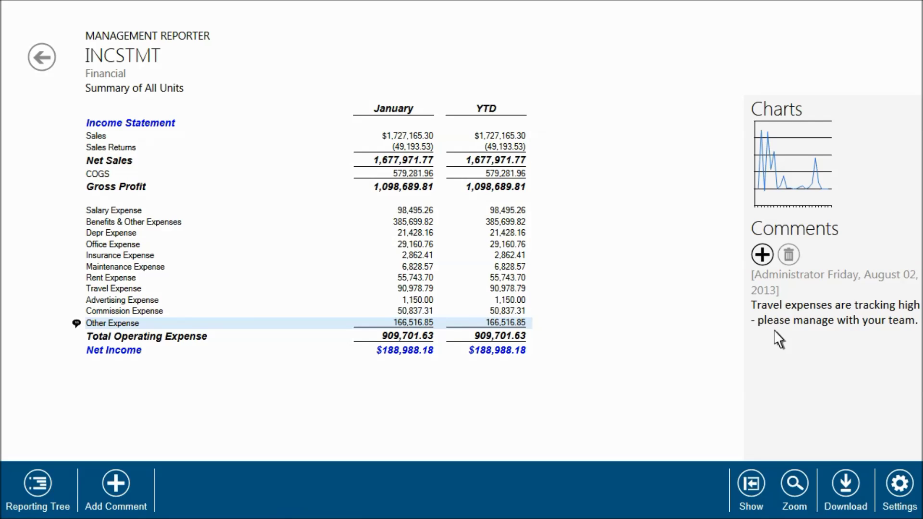
{"action": "left_click", "coordinate": [816, 329]}
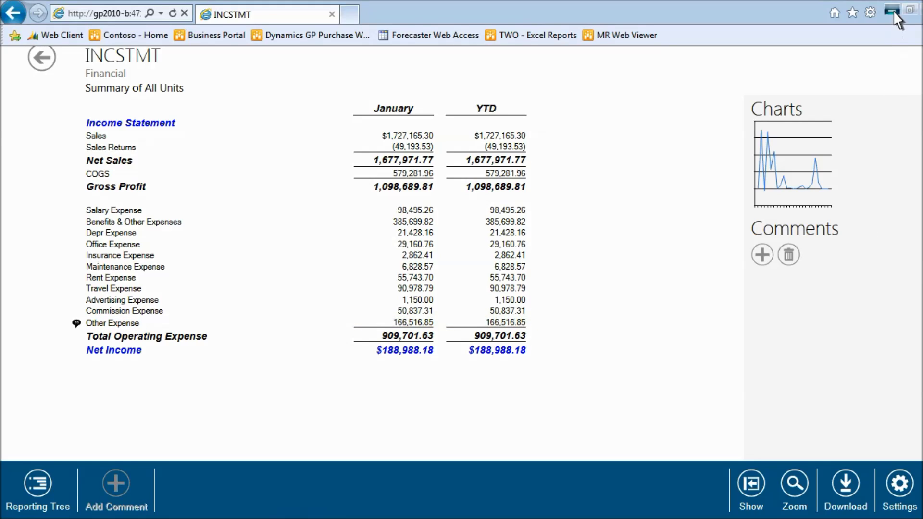